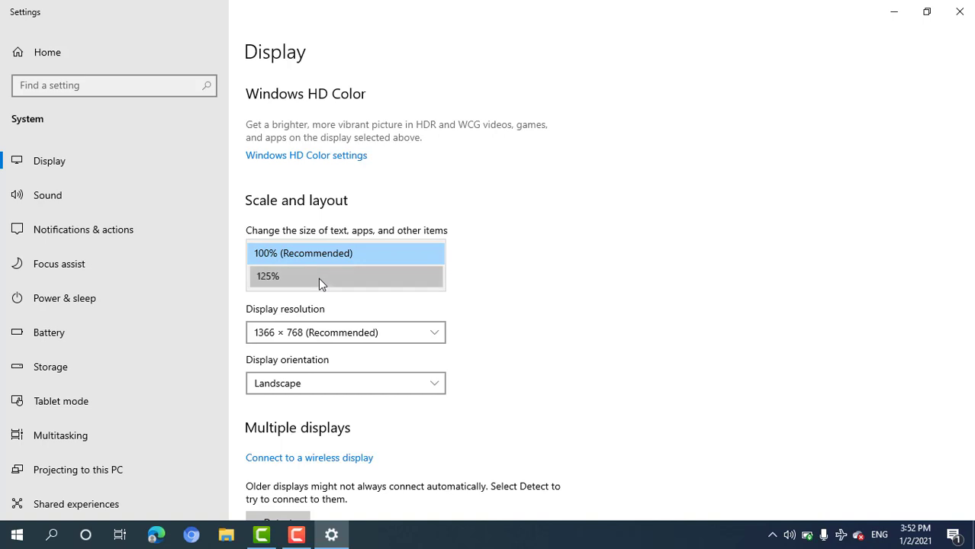
Step: Try 125% scaling for text, apps and other items, and restore 100% (Recommended)
left_click(321, 279)
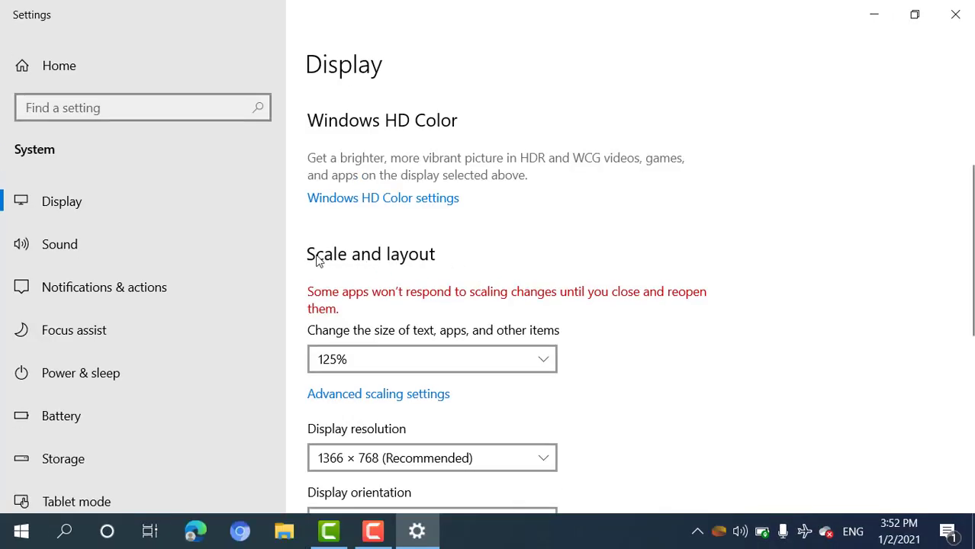
left_click(380, 362)
left_click(380, 330)
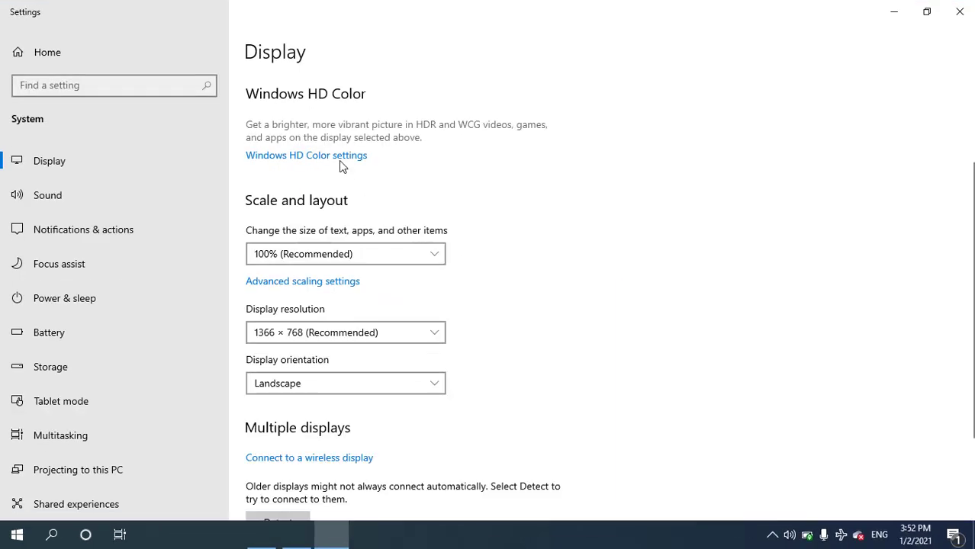
Step: Review the display resolutions, keeping 1366 × 768 (Recommended), and try the Portrait display orientation before reverting it
left_click(379, 337)
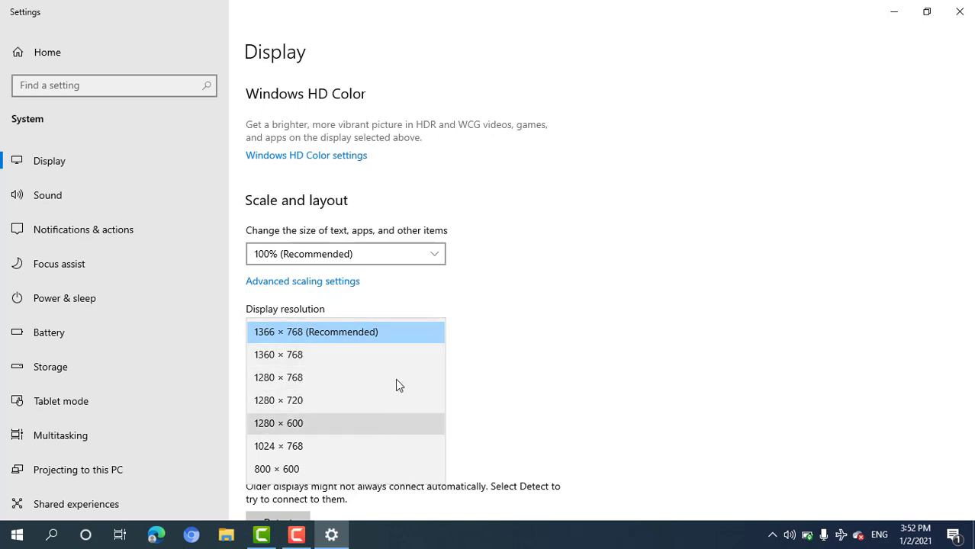
left_click(409, 333)
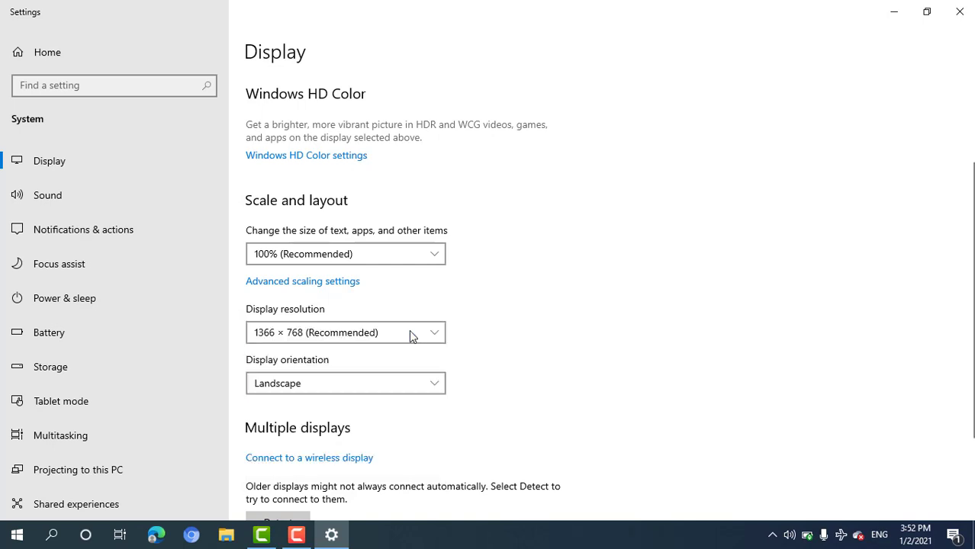
left_click(403, 386)
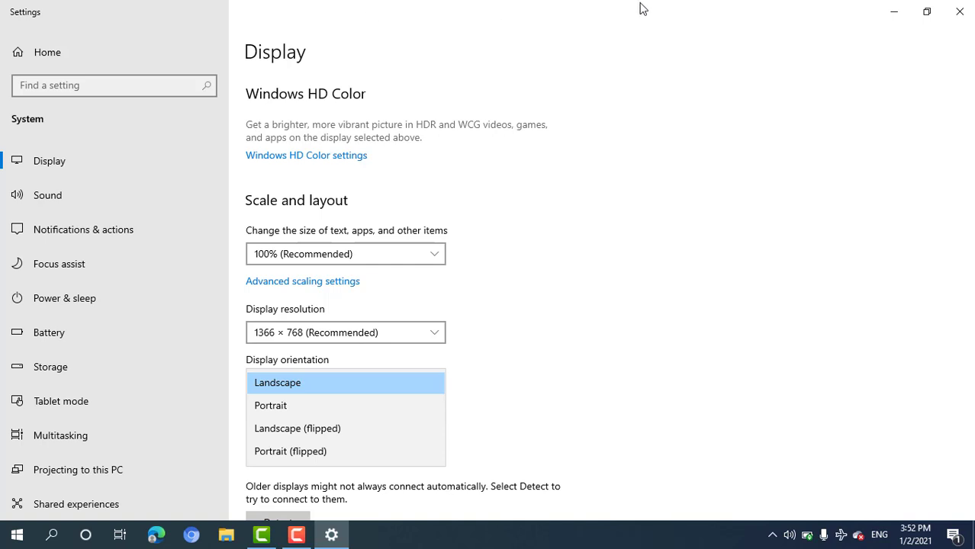
left_click(374, 405)
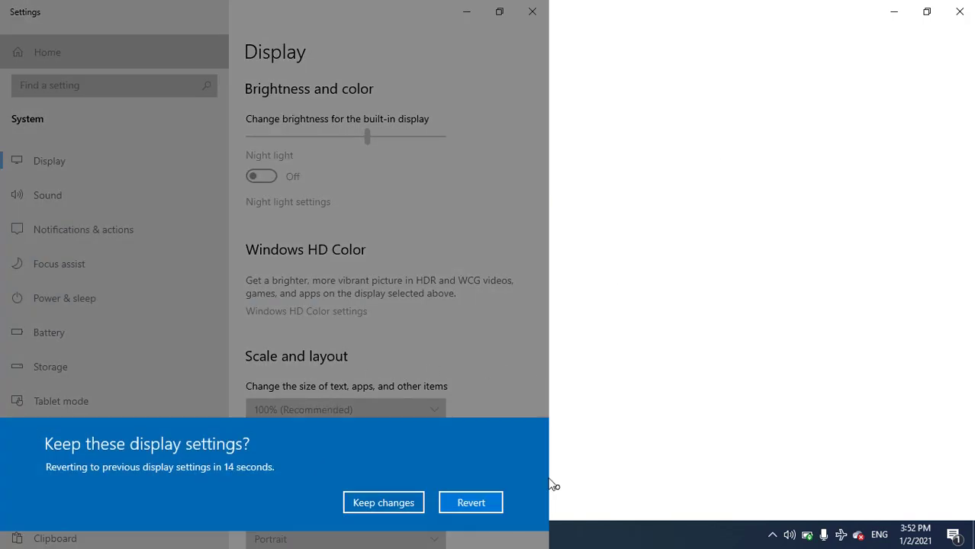
left_click(477, 505)
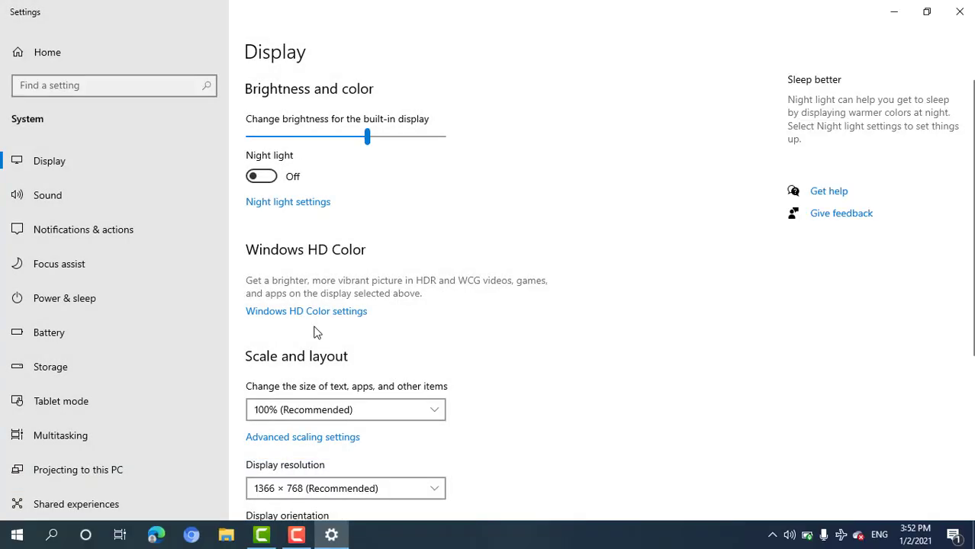
Step: Look over the remaining display options and review the sound output devices, keeping Headphones (Conexant ISST Audio)
scroll(288, 455, "down", 5)
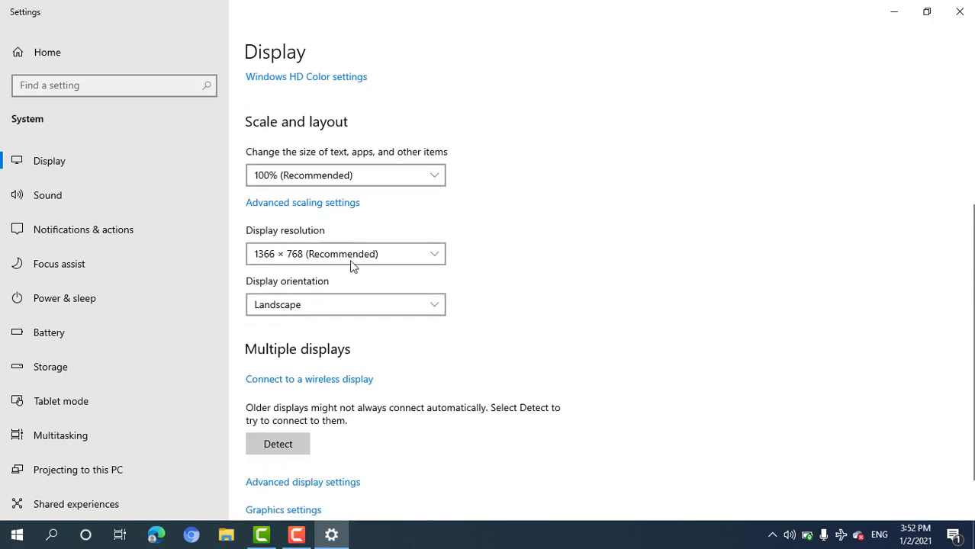
scroll(312, 346, "down", 1)
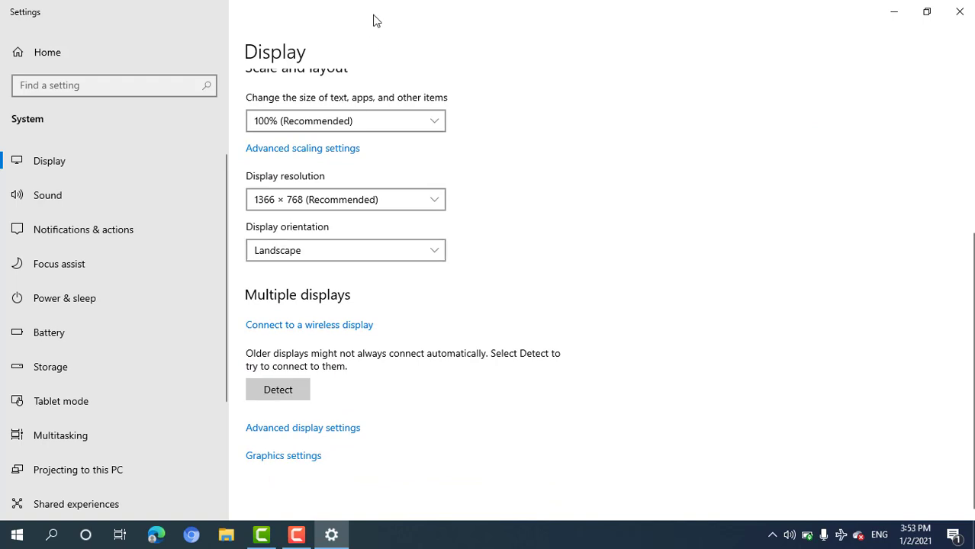
left_click(137, 198)
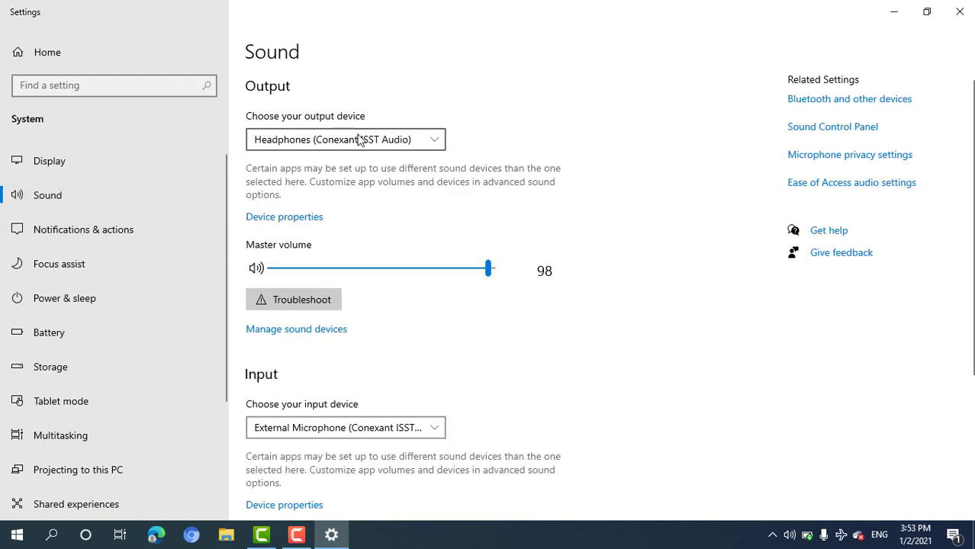
left_click(360, 139)
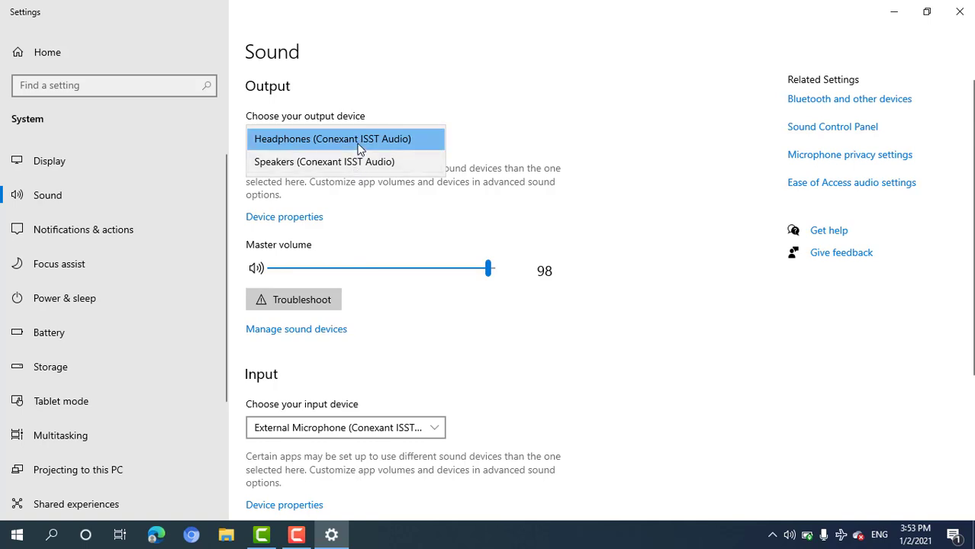
left_click(360, 142)
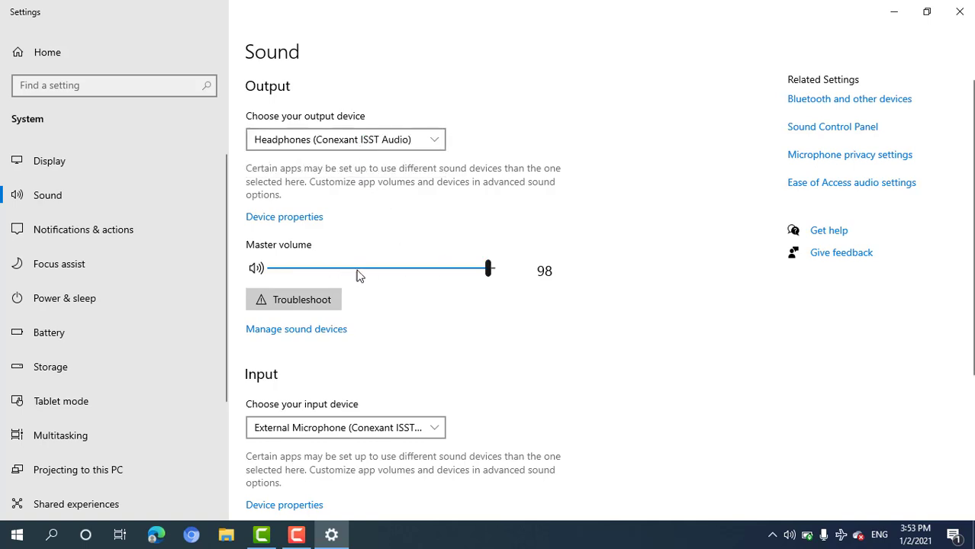
Step: Try the Internal Microphone as the sound input device and restore the External Microphone
scroll(437, 335, "down", 4)
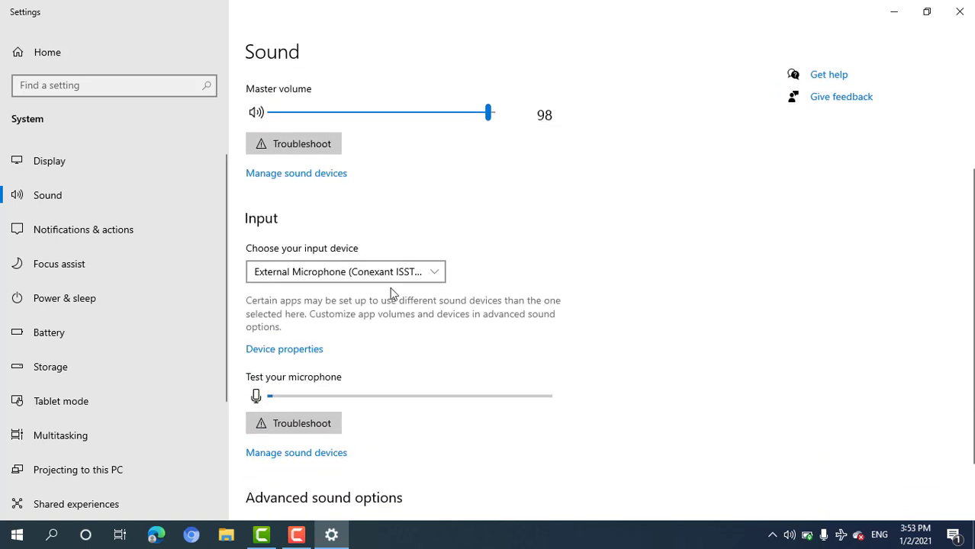
left_click(371, 275)
left_click(371, 274)
scroll(383, 256, "up", 4)
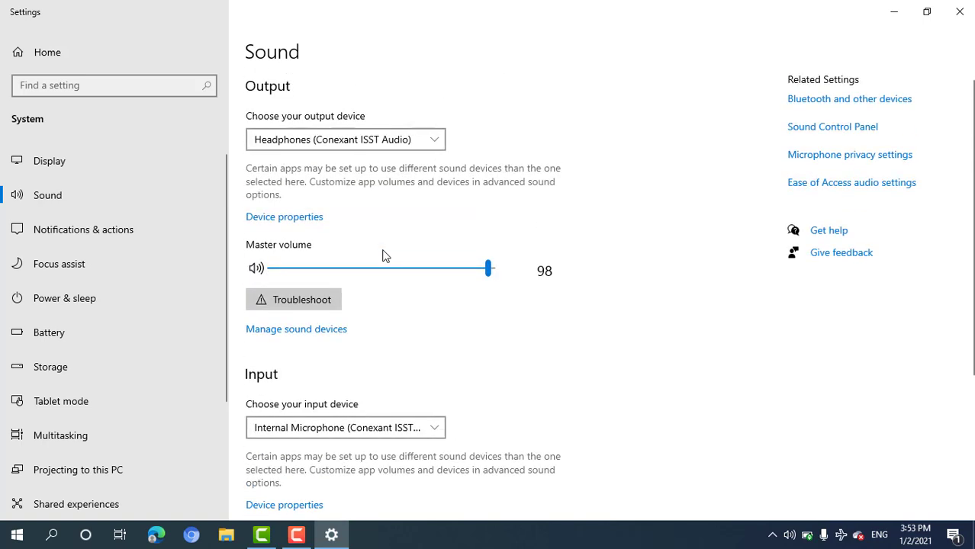
left_click(347, 140)
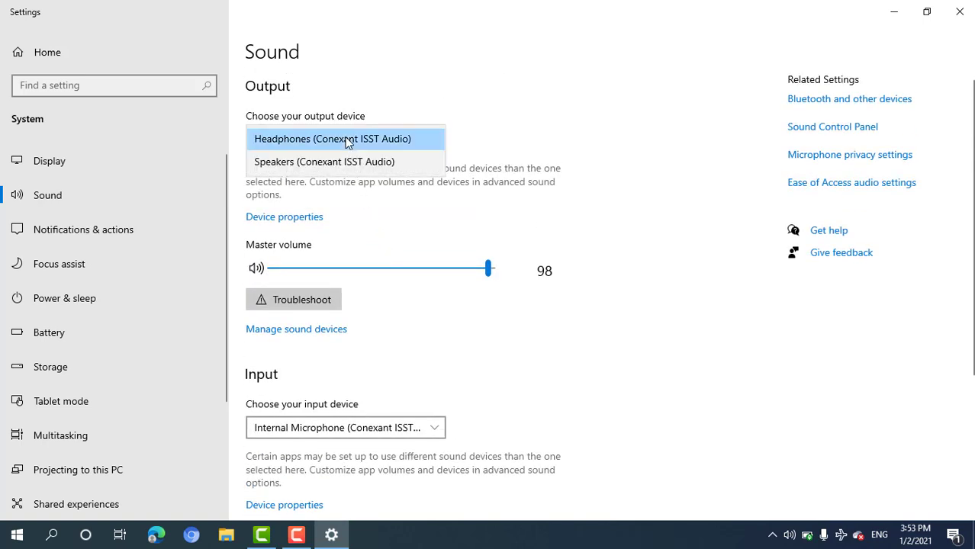
left_click(348, 140)
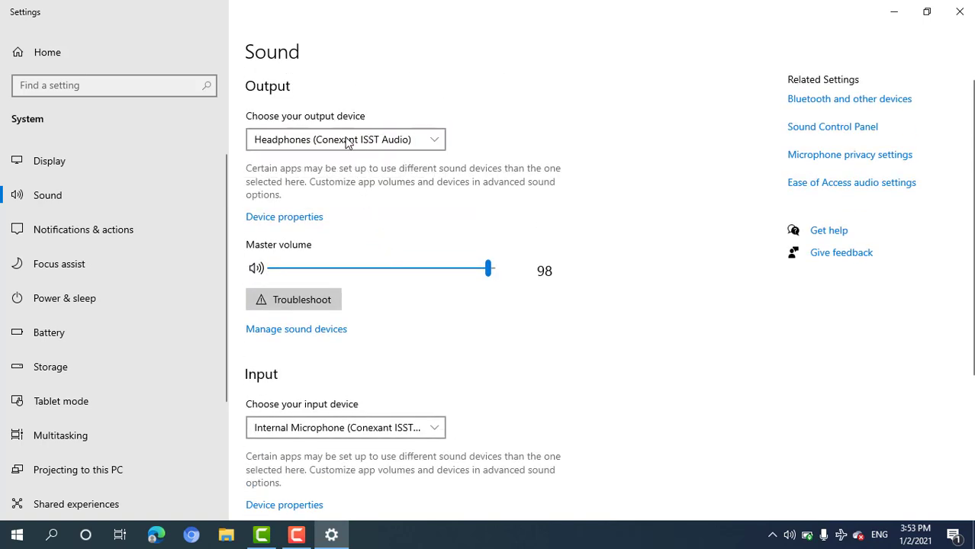
left_click(345, 427)
left_click(336, 426)
scroll(394, 385, "down", 3)
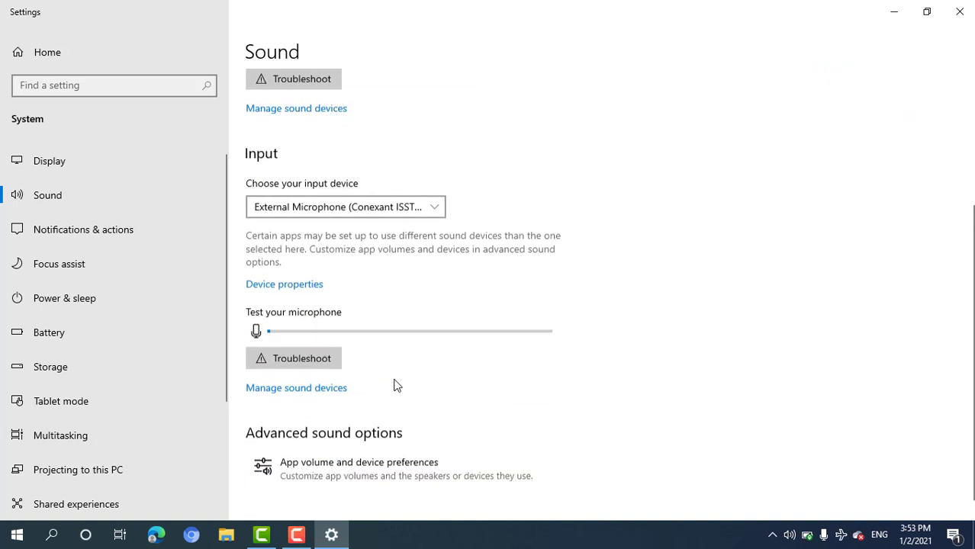
scroll(396, 385, "down", 1)
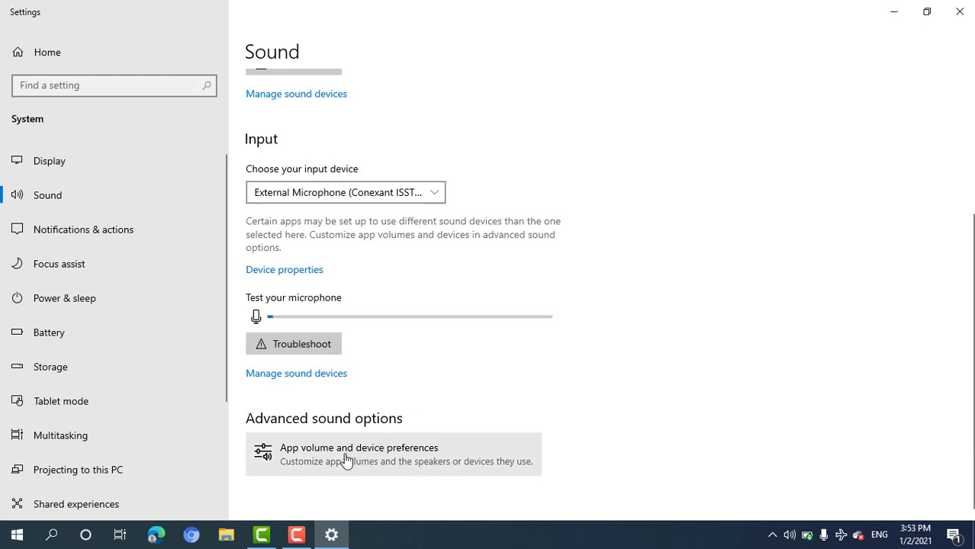
Step: Review the Notifications & actions settings, including the list of notification senders, and check the hidden system tray icons
left_click(106, 231)
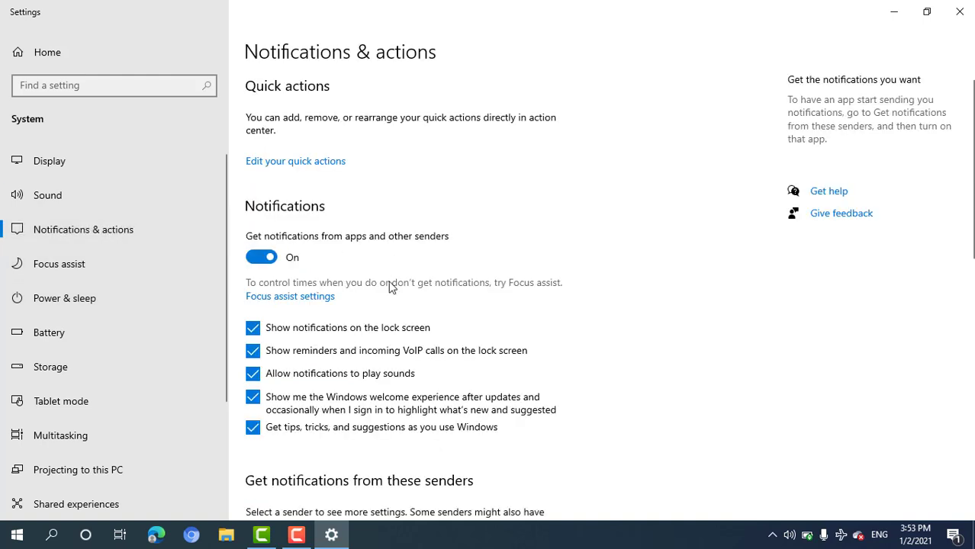
scroll(389, 287, "down", 5)
scroll(389, 286, "down", 4)
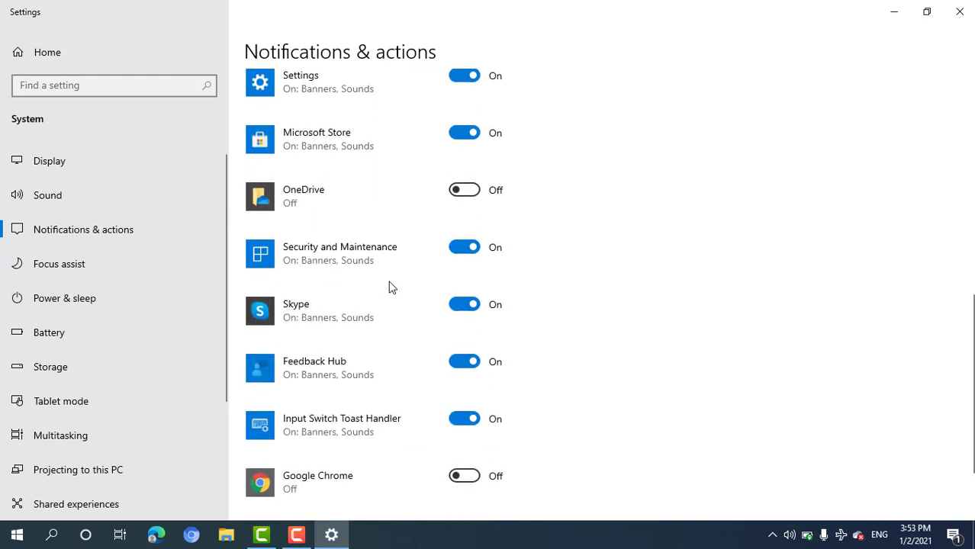
scroll(389, 287, "up", 9)
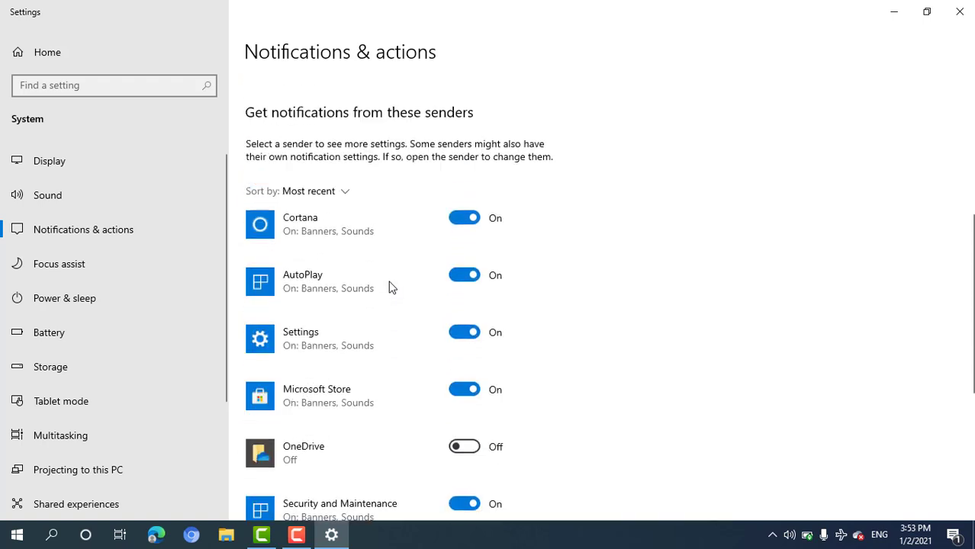
left_click(772, 535)
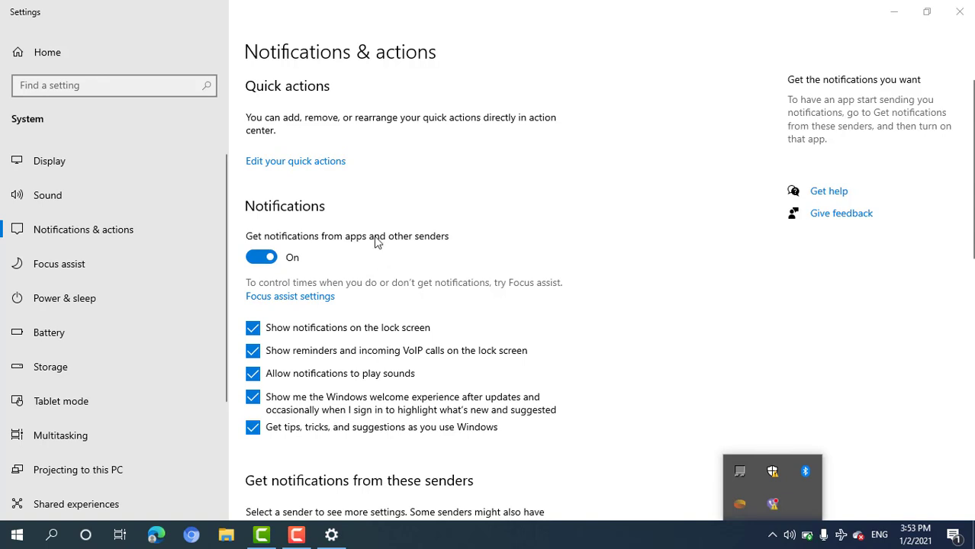
left_click(495, 180)
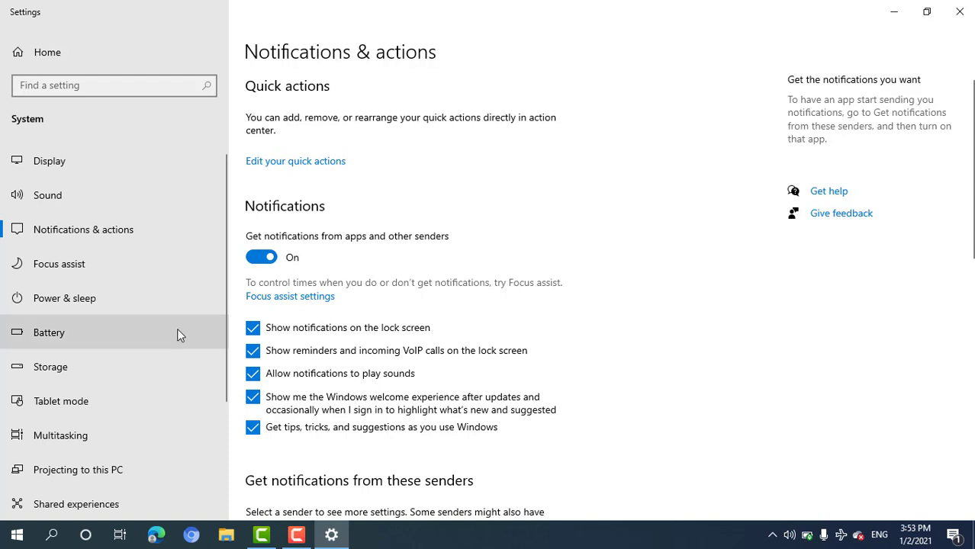
Step: Review the Focus assist modes and its automatic rules
left_click(132, 273)
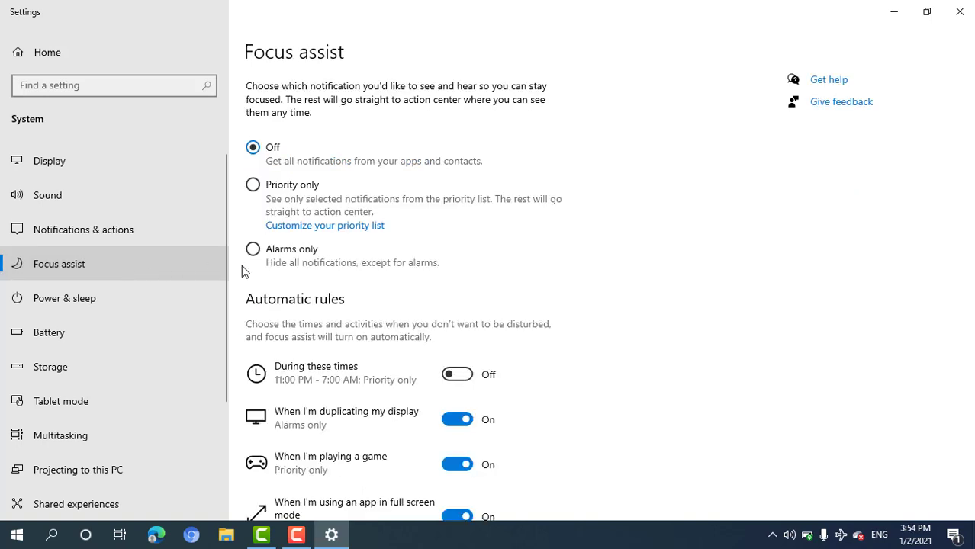
scroll(491, 325, "down", 5)
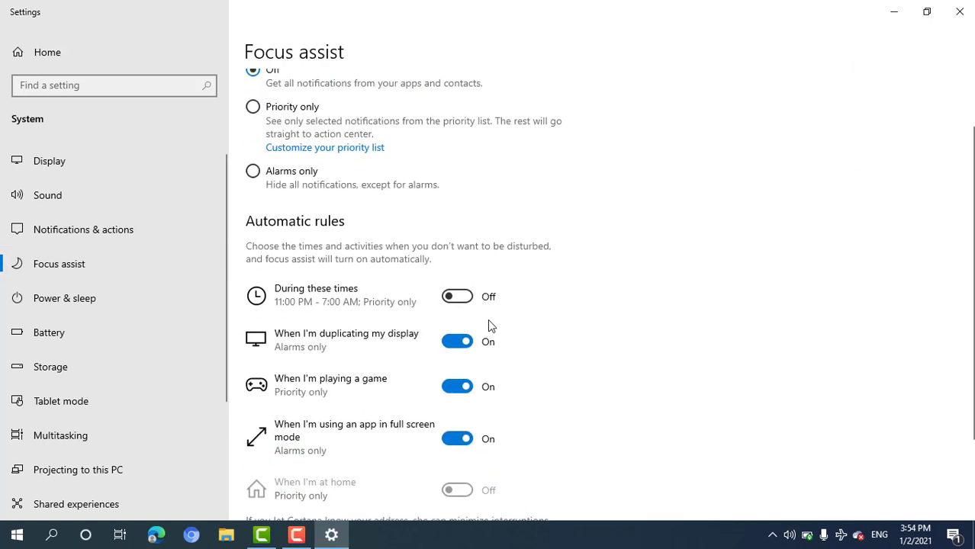
scroll(490, 326, "up", 5)
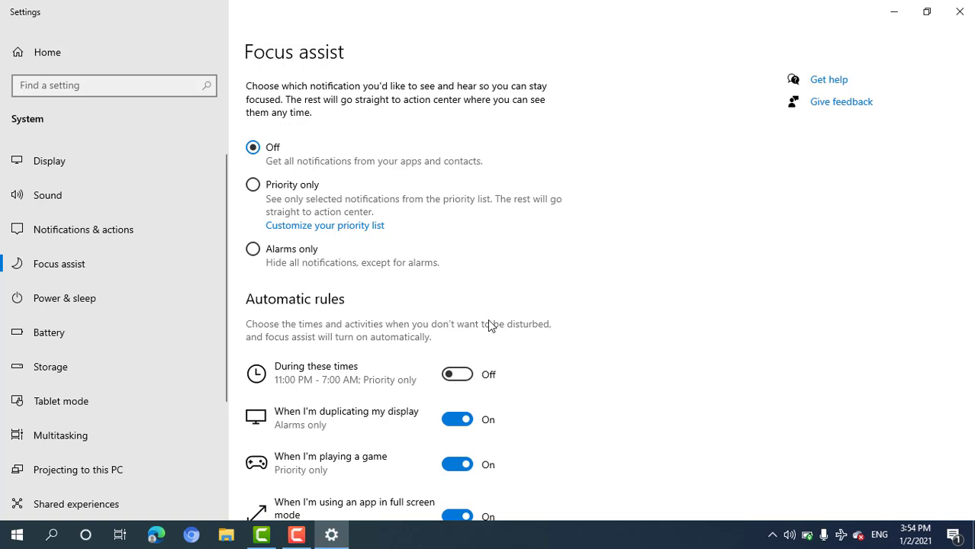
Step: Review the Power & sleep settings, including the choices for turning off the screen when plugged in
left_click(109, 293)
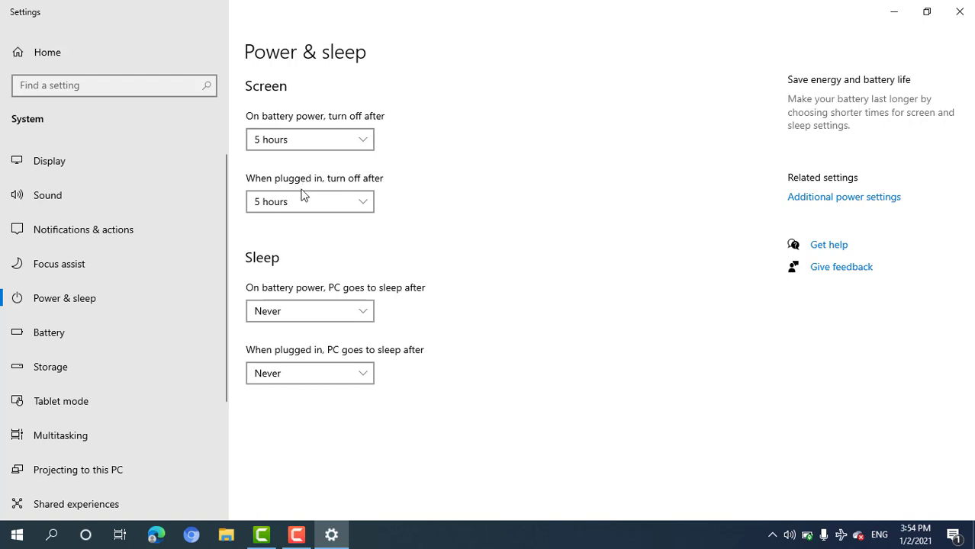
left_click(361, 203)
left_click(431, 200)
Step: In the Battery settings, set battery saver to turn on automatically when the battery falls below 80%
left_click(136, 329)
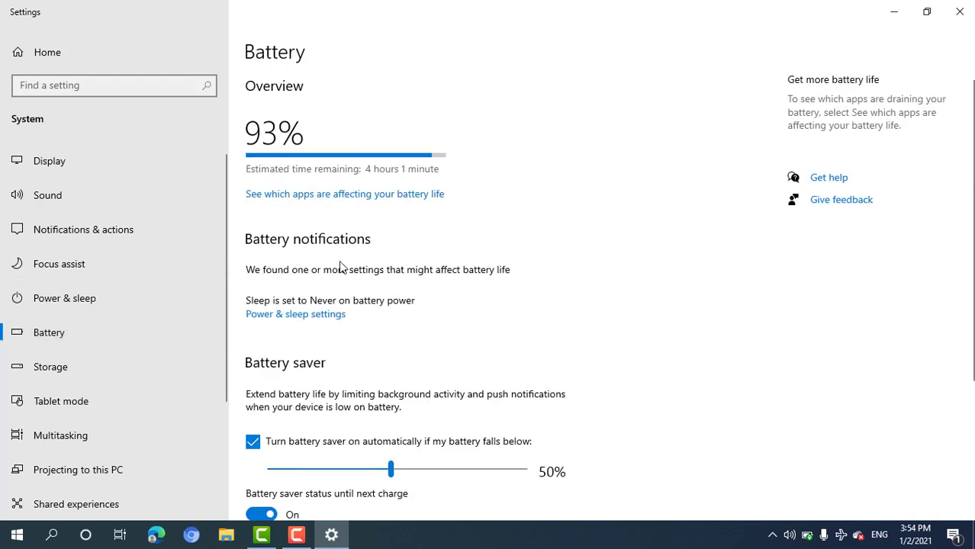
scroll(342, 263, "down", 5)
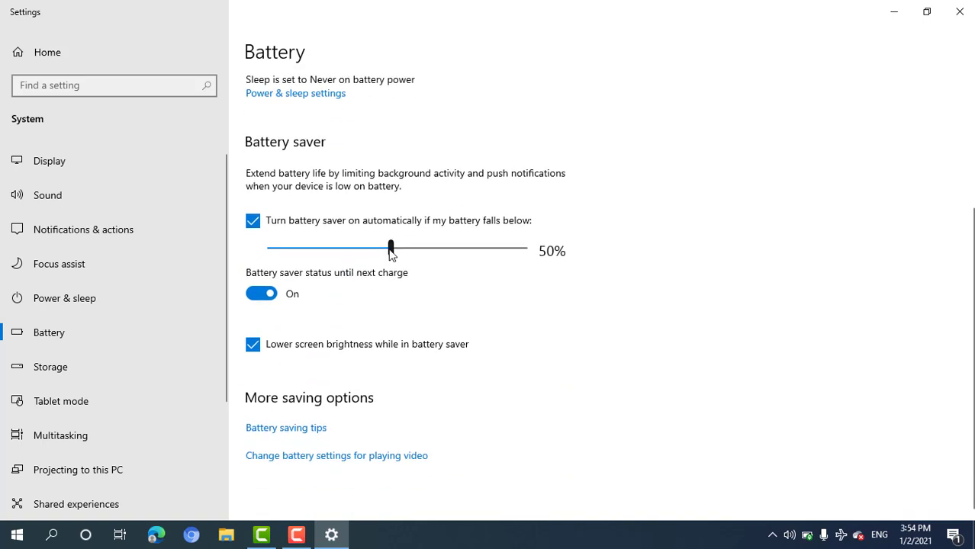
left_click(391, 249)
left_click_drag(392, 251, 468, 242)
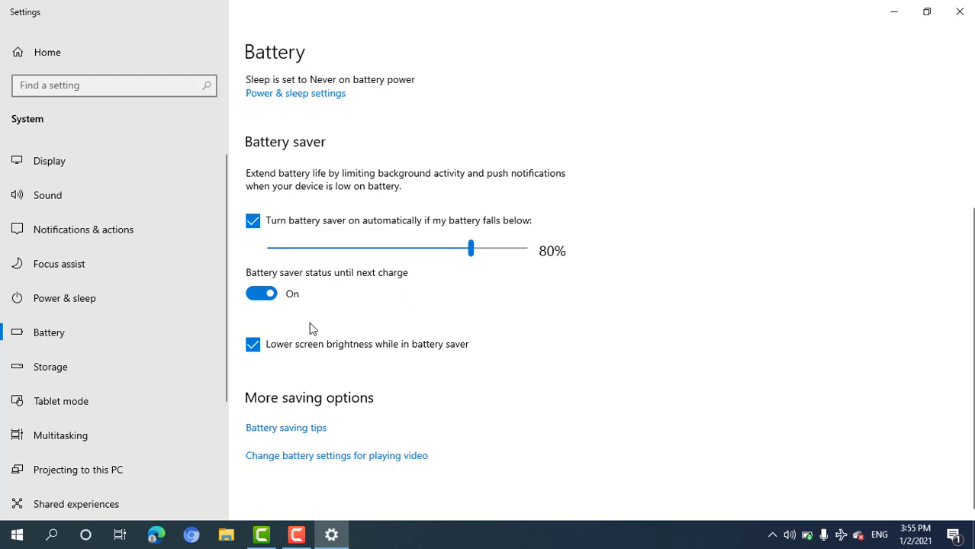
Step: Examine the Storage settings, including the space used by each category on Local Disk (C:)
left_click(141, 366)
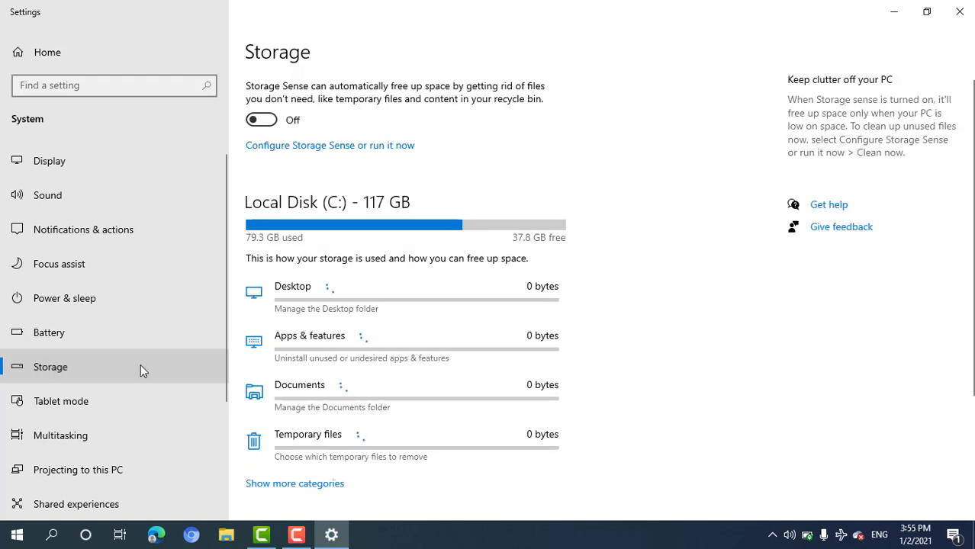
scroll(385, 246, "down", 5)
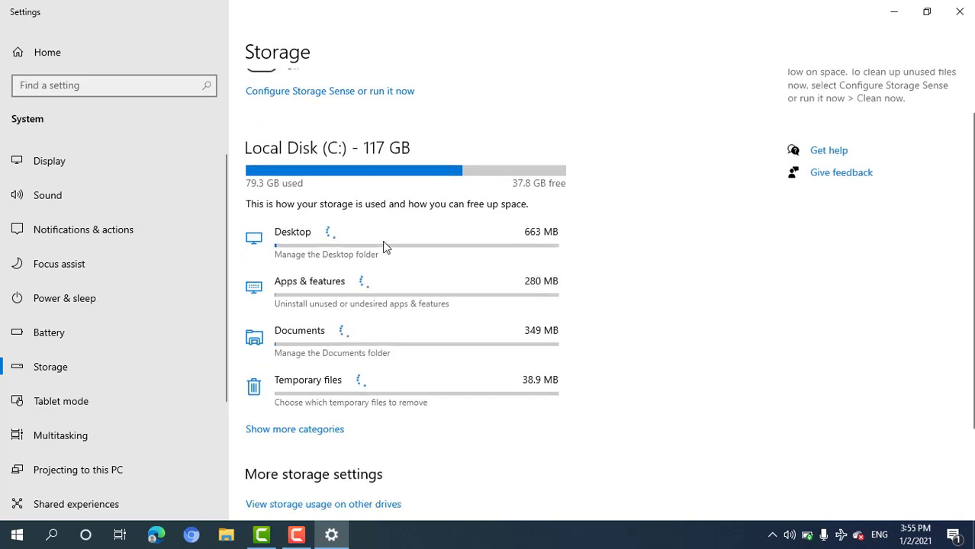
scroll(385, 245, "up", 4)
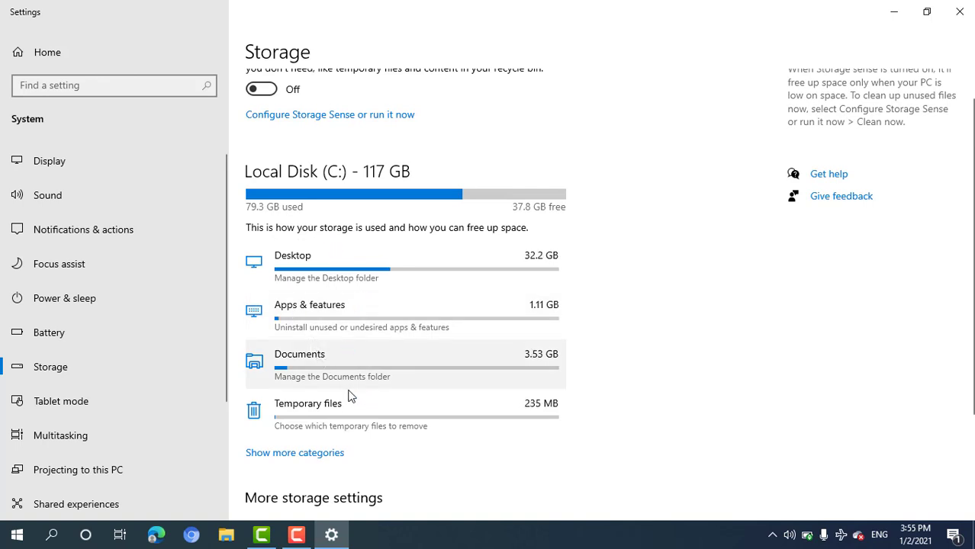
scroll(352, 397, "down", 2)
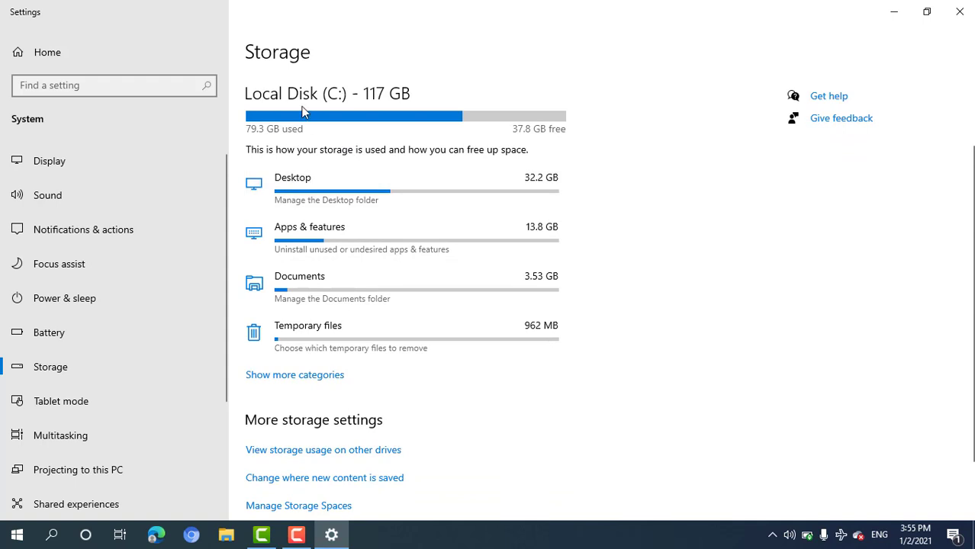
scroll(366, 119, "up", 2)
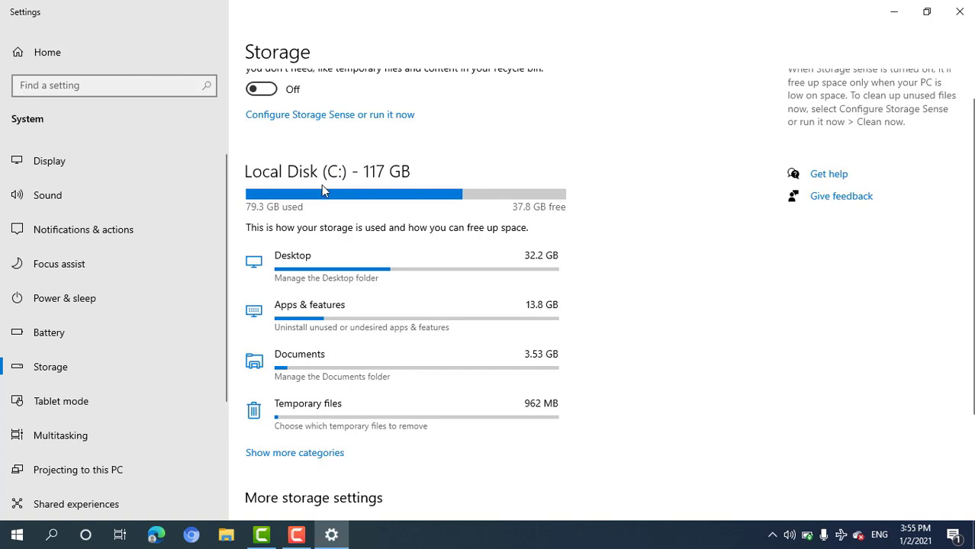
Step: Review the additional storage settings and the Tablet mode options, and check the hidden notification area icons
scroll(322, 186, "down", 2)
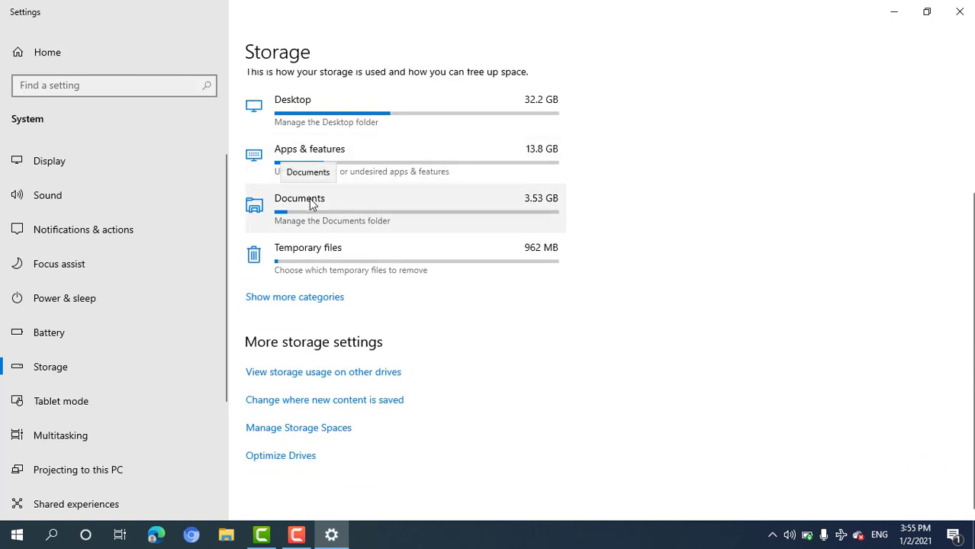
left_click(91, 401)
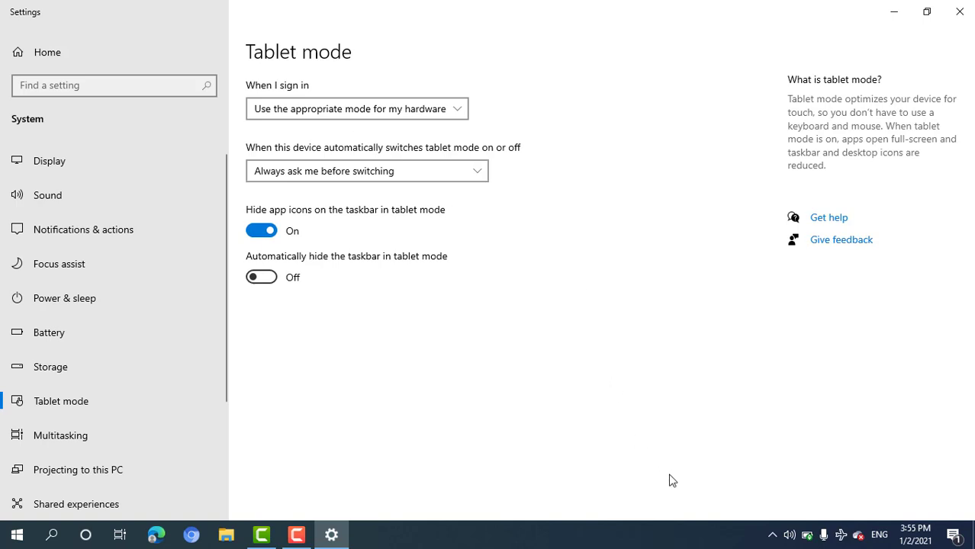
left_click(773, 537)
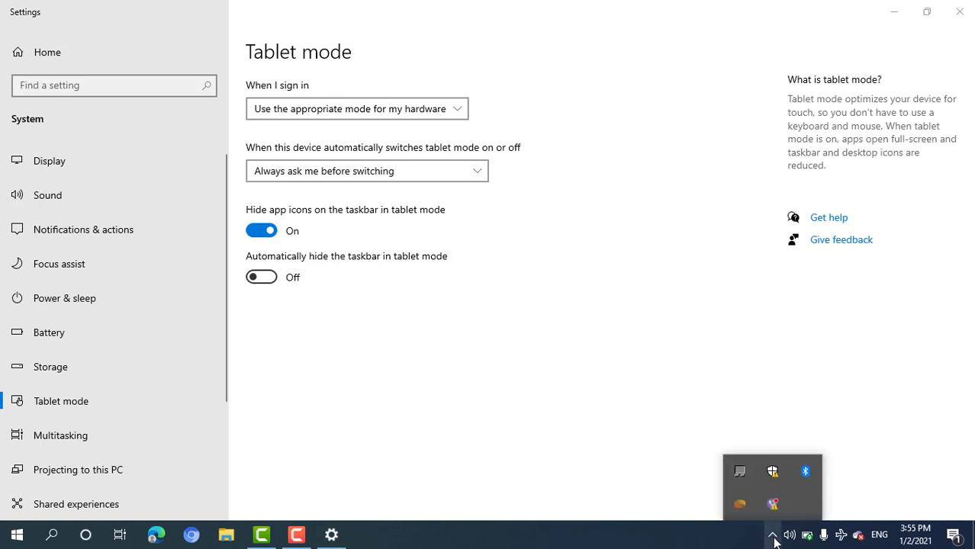
left_click(773, 537)
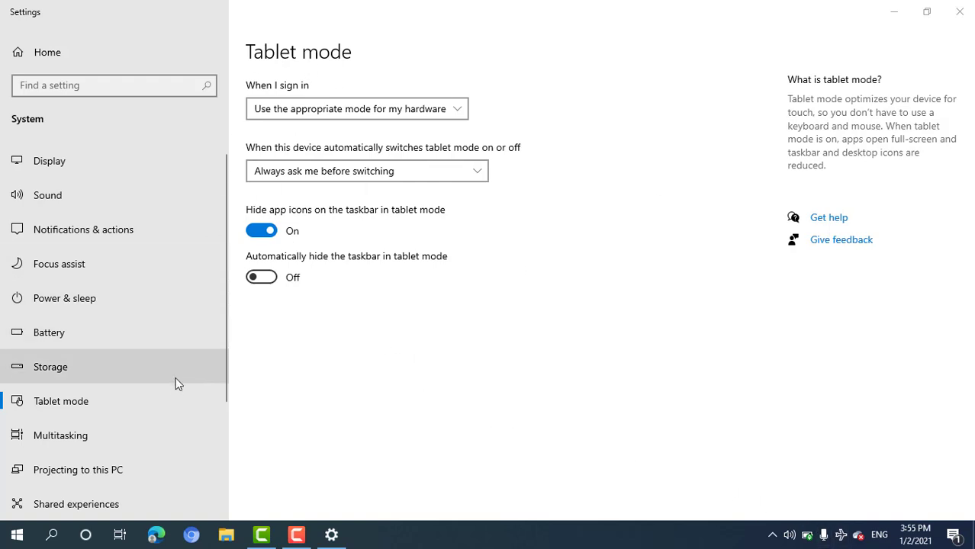
Step: Review the Multitasking options for snapping, timeline and virtual desktops, and view the Projecting to this PC settings
left_click(168, 435)
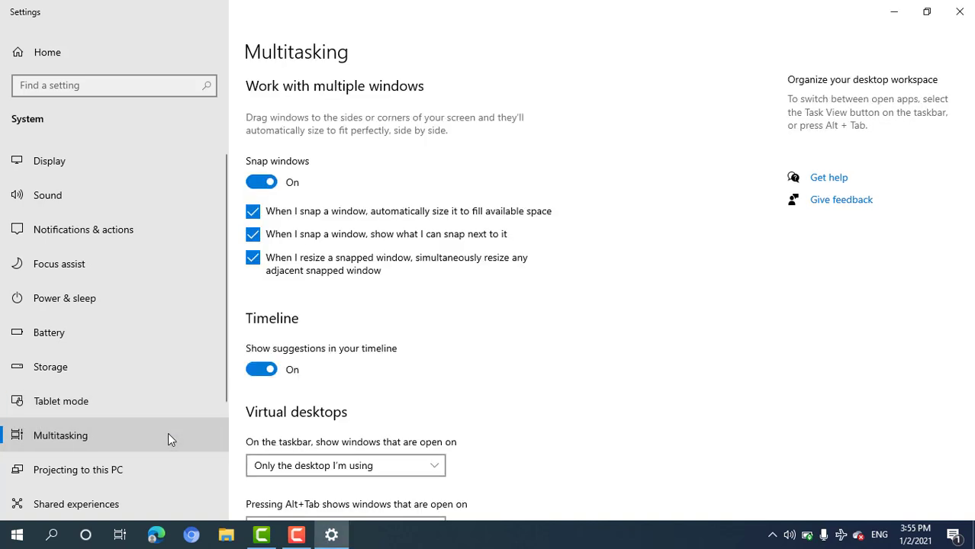
scroll(352, 267, "down", 2)
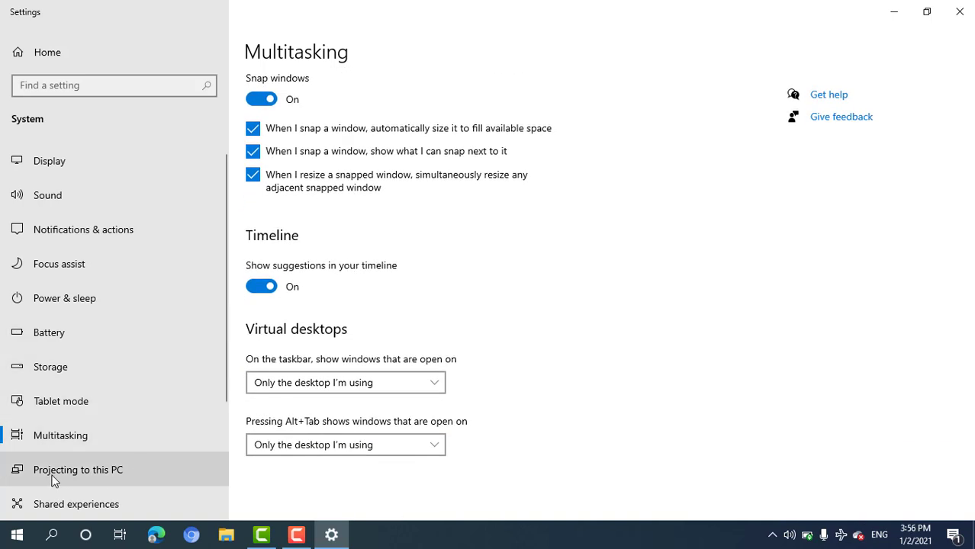
left_click(91, 468)
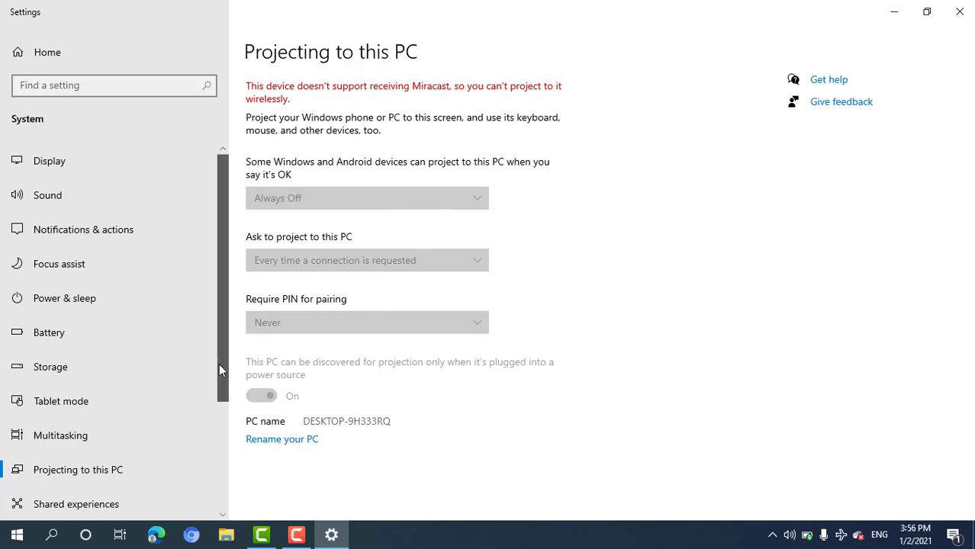
Step: Review the Shared experiences settings, including the nearby sharing choices for who content can be shared with or received from
scroll(212, 450, "down", 3)
scroll(212, 450, "down", 1)
left_click(93, 365)
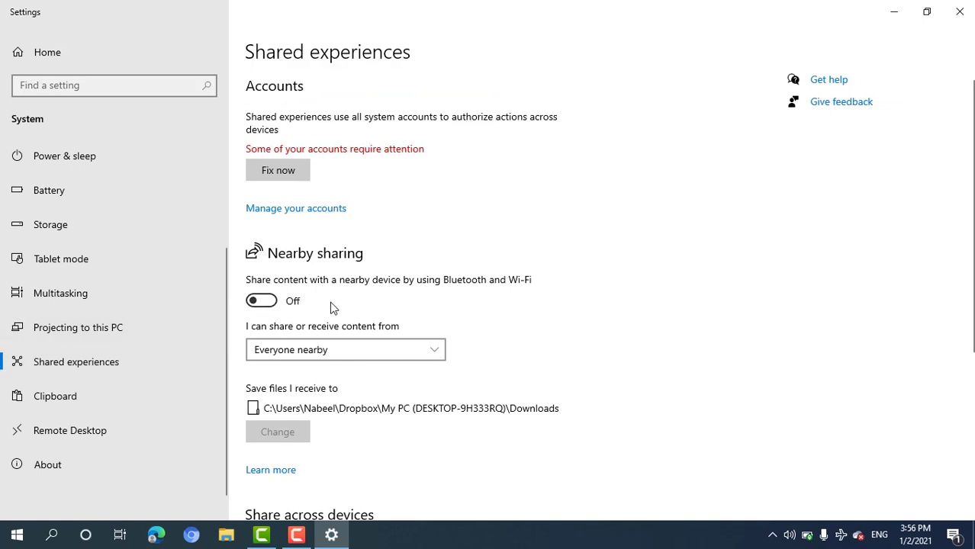
scroll(334, 309, "down", 2)
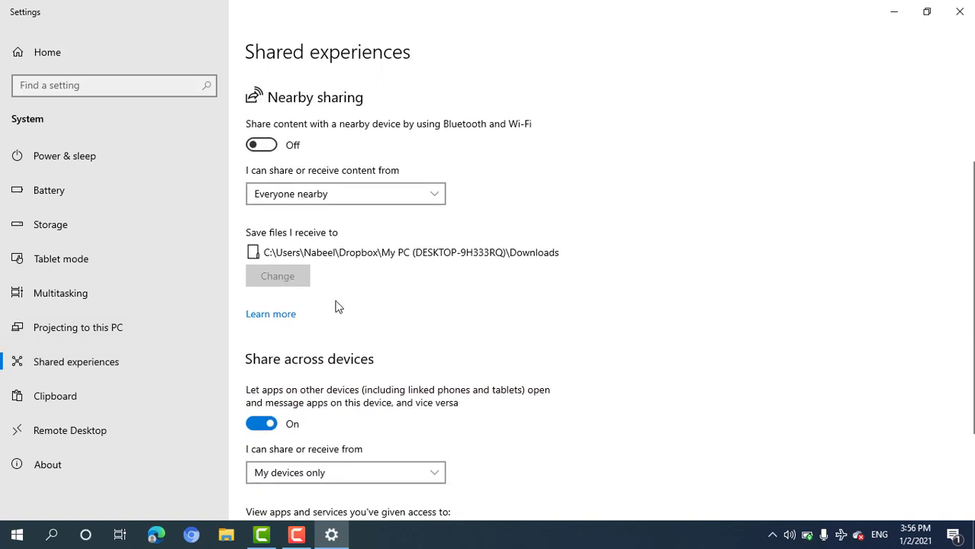
scroll(337, 306, "up", 1)
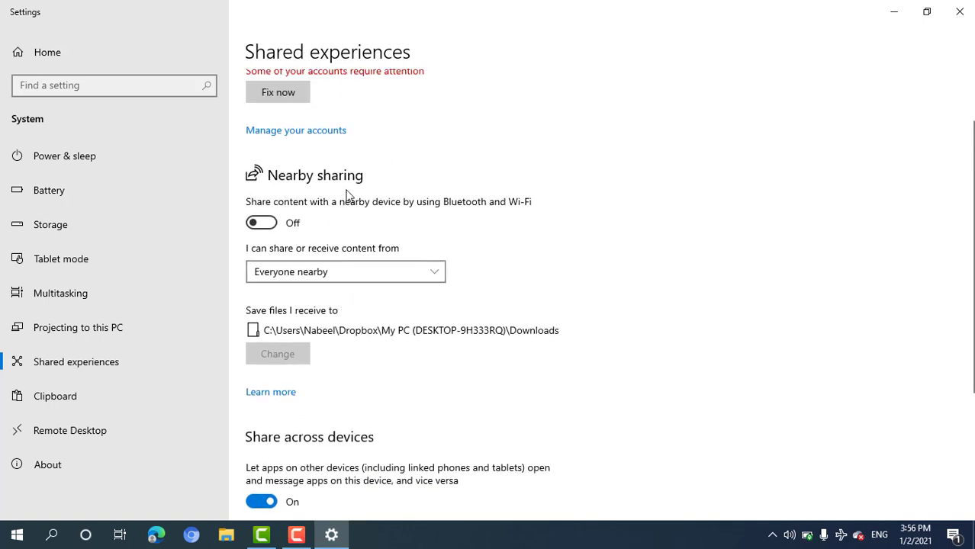
left_click(384, 272)
left_click(383, 272)
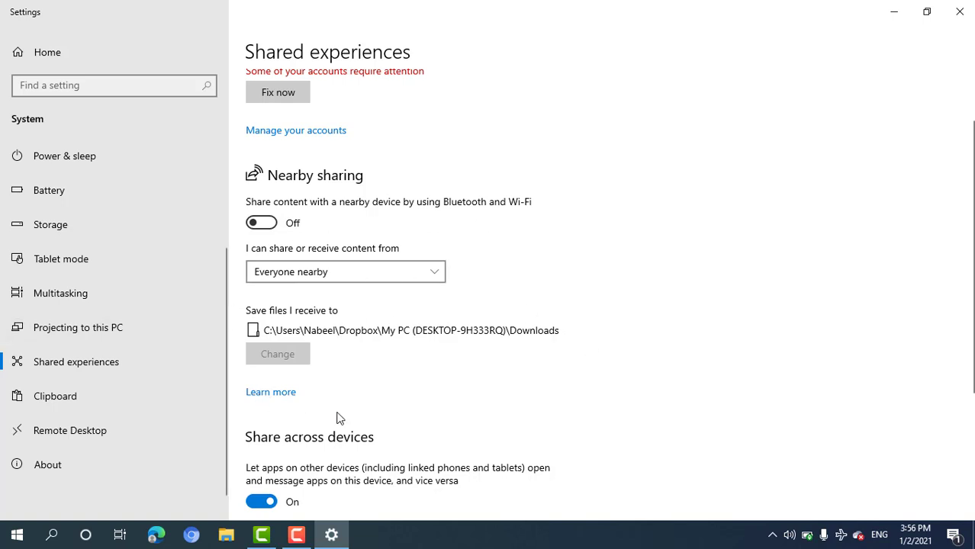
Step: Review the Clipboard history, sync and clear options, and view the Remote Desktop settings
left_click(77, 404)
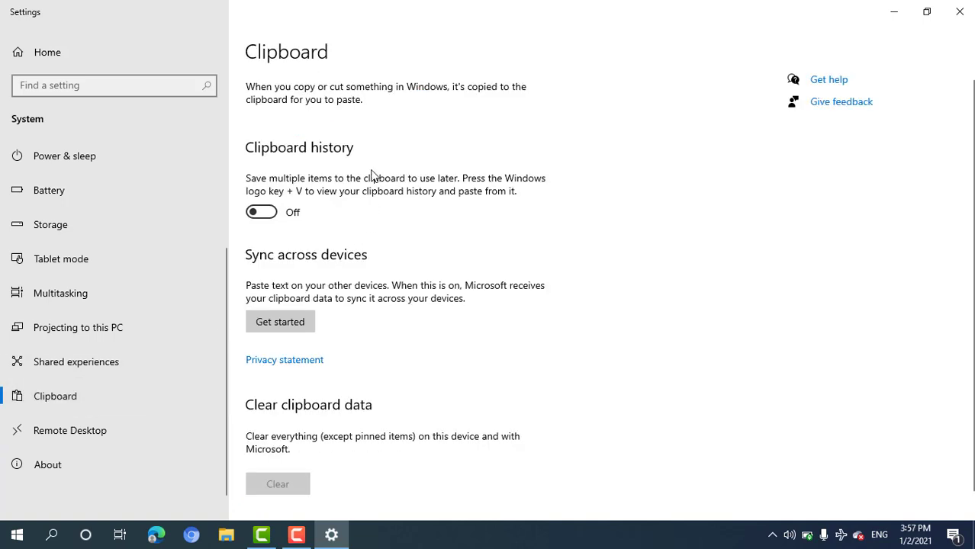
scroll(371, 183, "down", 2)
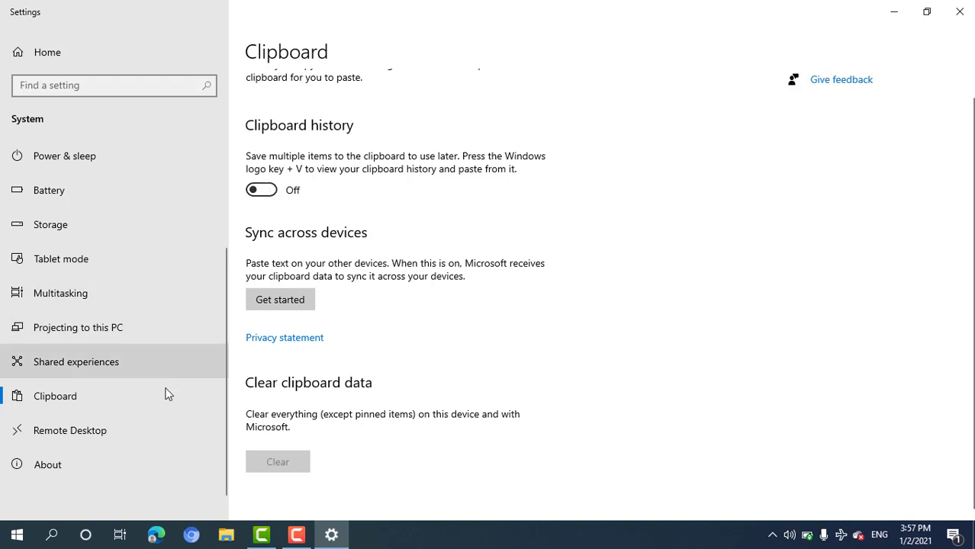
left_click(148, 432)
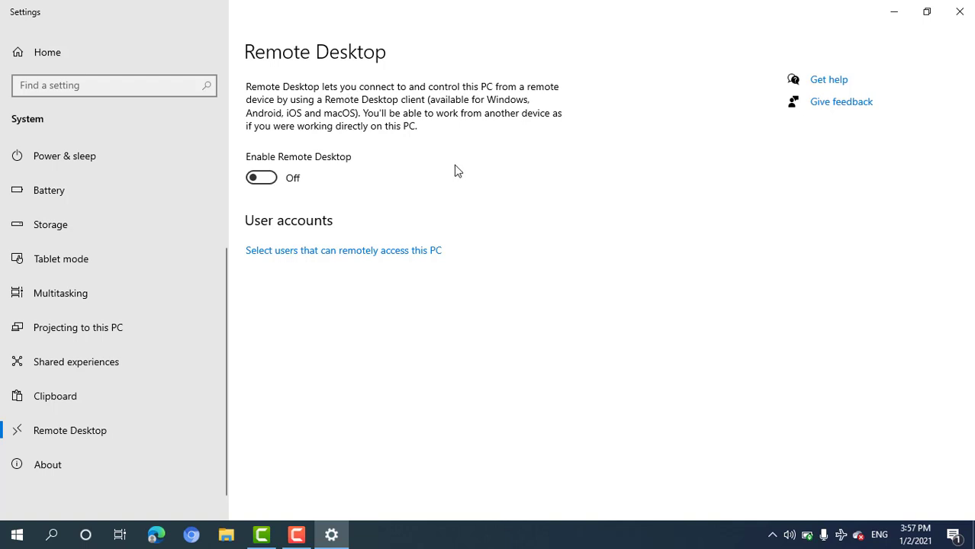
Step: Examine the About page, including the PC's protection status, device specifications and Windows specifications
left_click(89, 478)
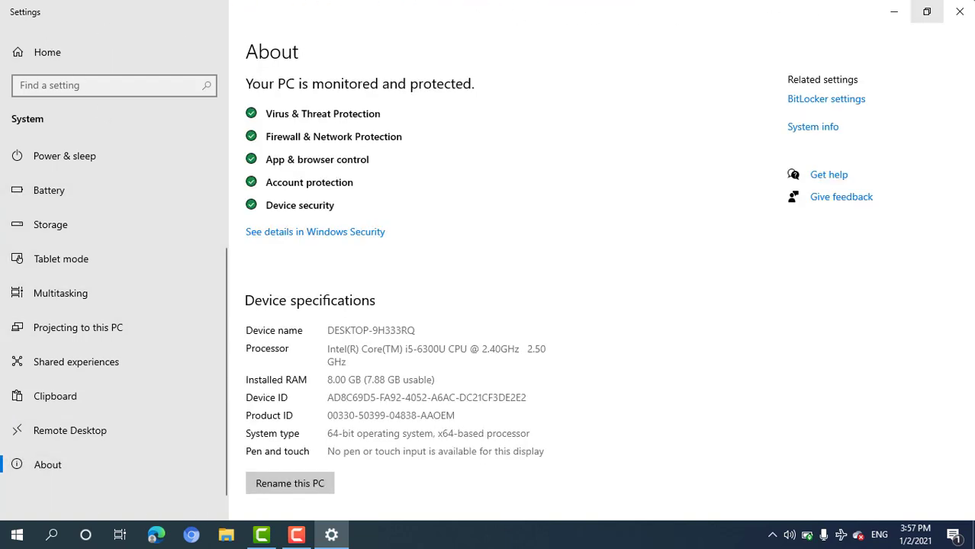
scroll(504, 267, "down", 1)
scroll(503, 267, "down", 3)
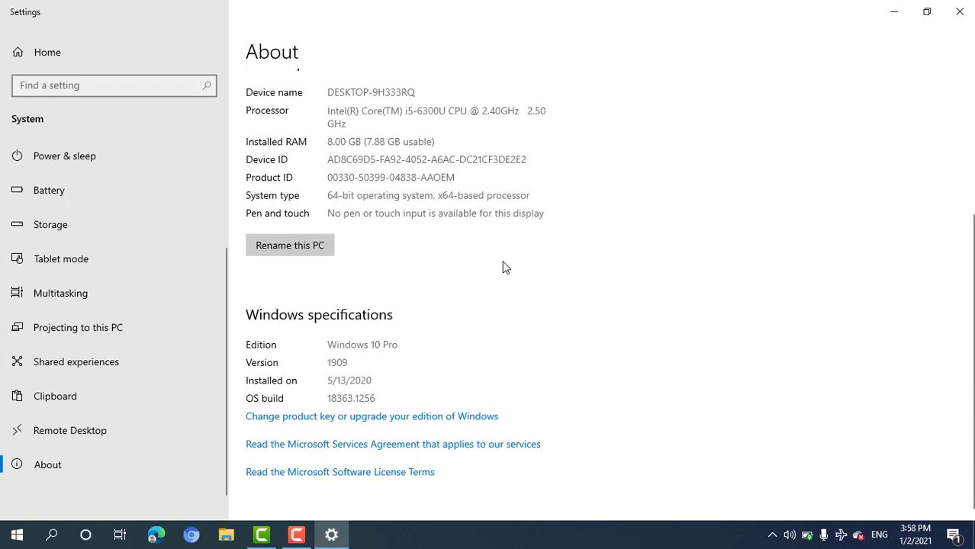
scroll(503, 268, "up", 4)
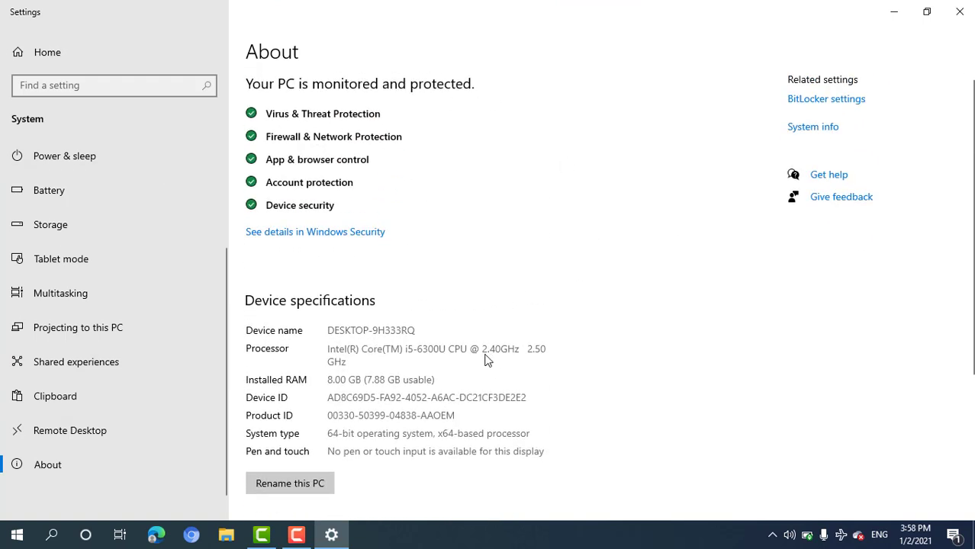
scroll(447, 383, "down", 3)
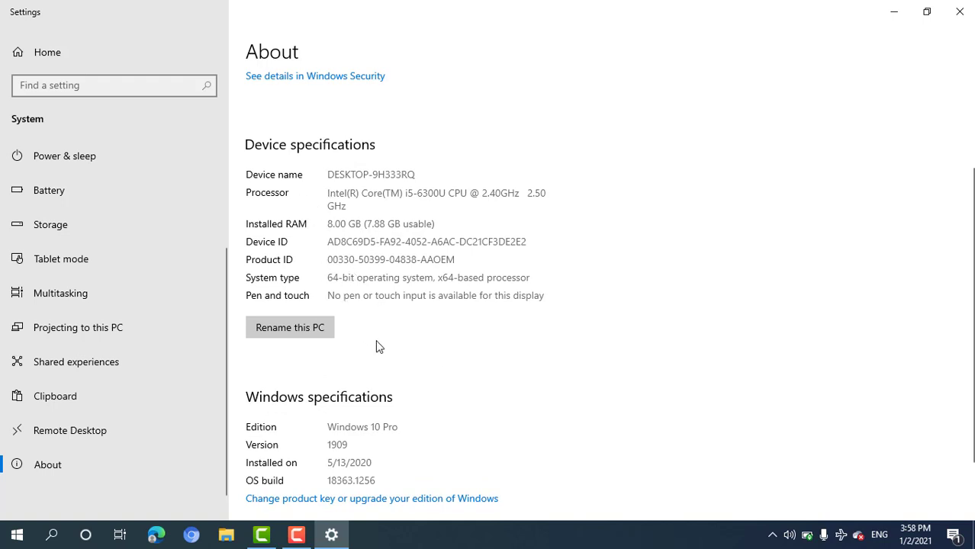
scroll(322, 442, "down", 2)
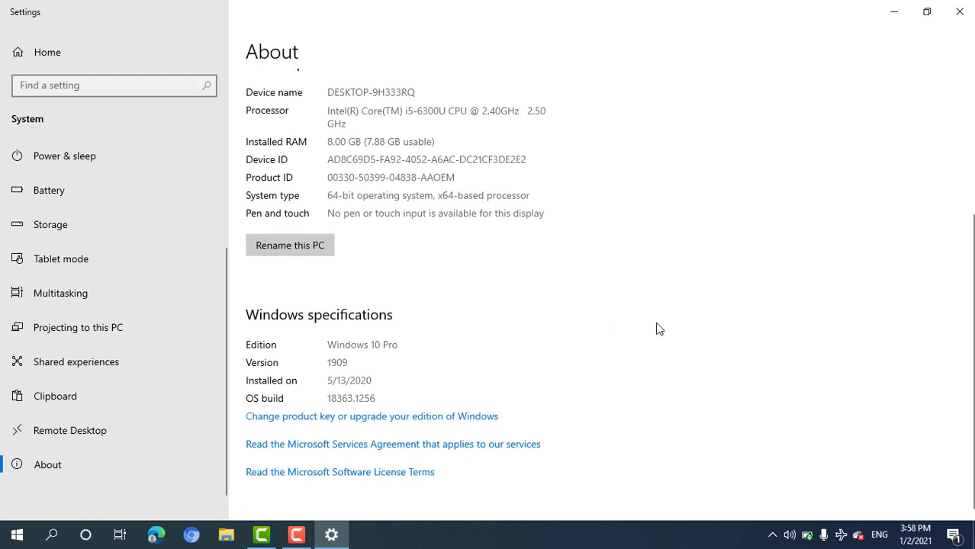